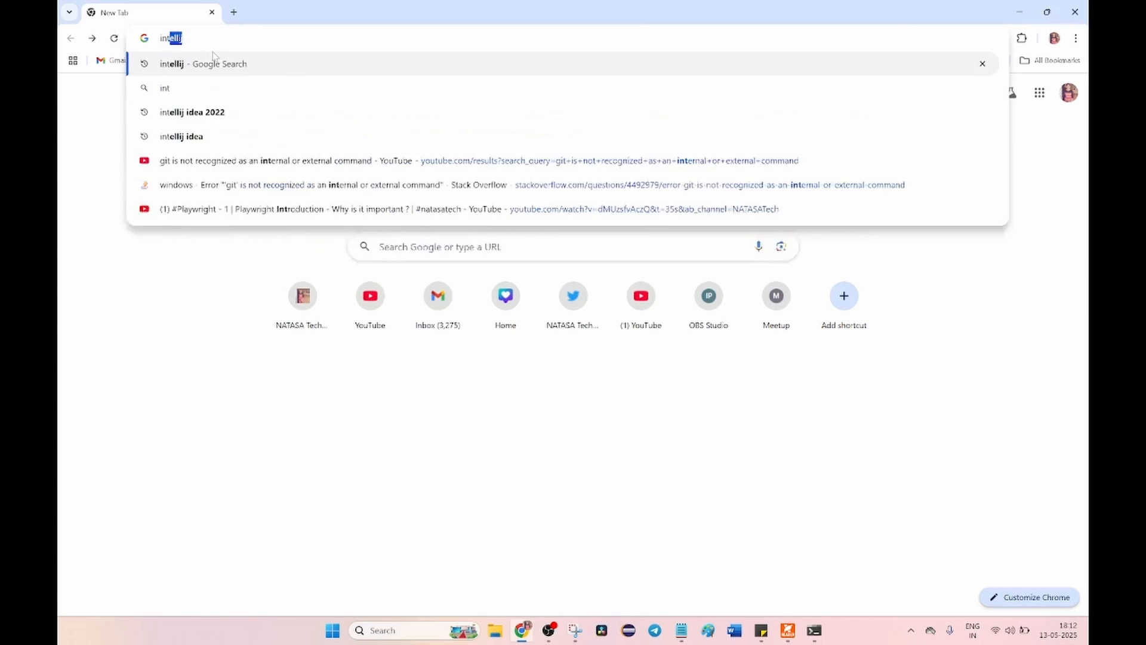
Search the web for intellij and open the download page of JetBrains' IntelliJ IDEA
key(Return)
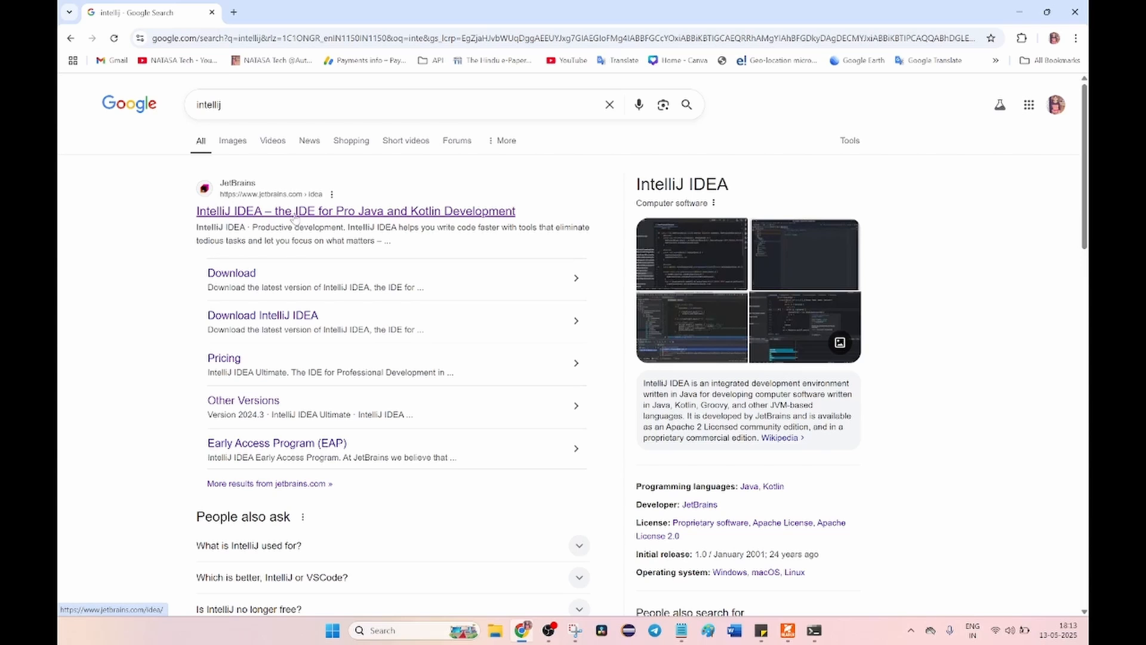
click(244, 214)
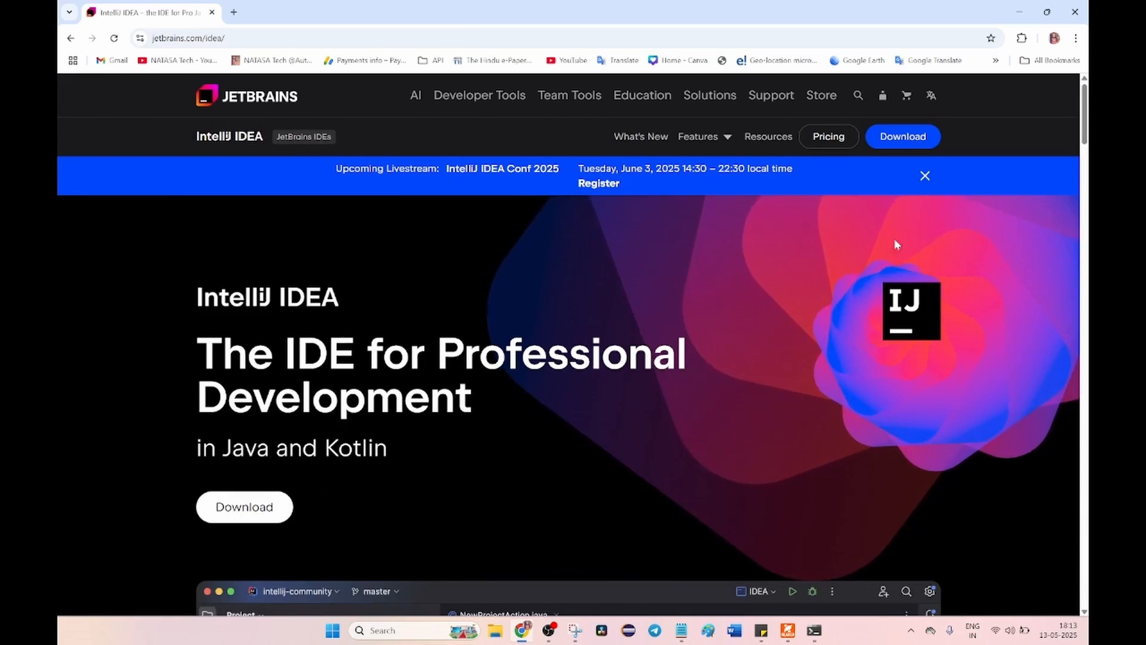
click(256, 512)
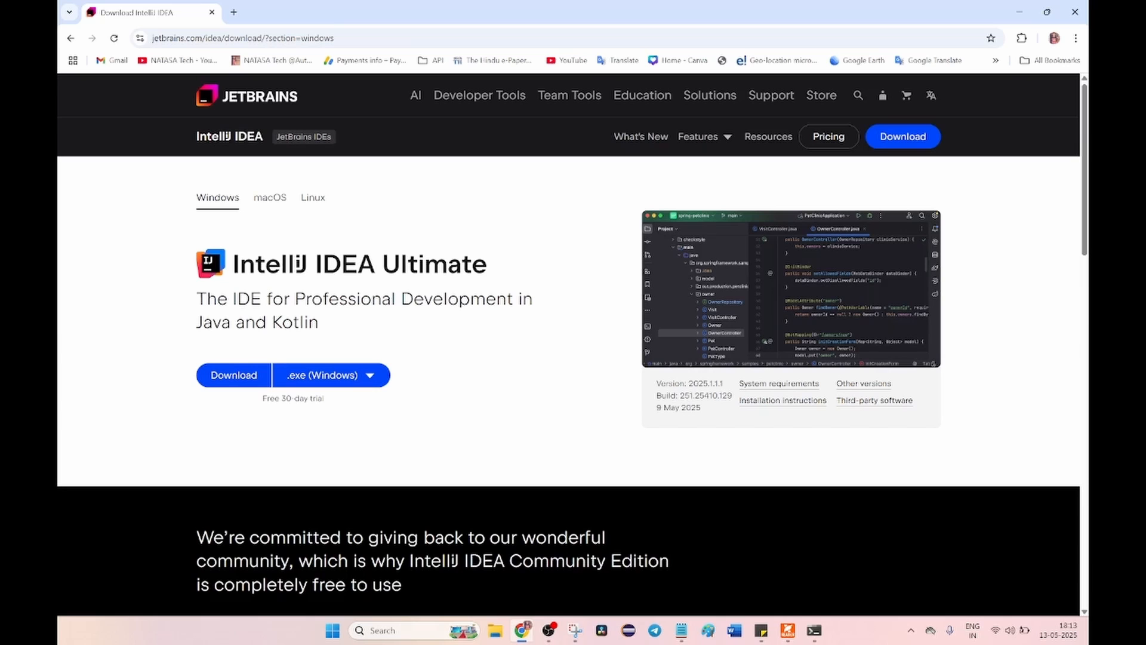
Download IntelliJ IDEA Community Edition as the Windows .exe installer
scroll(414, 310, down, 1)
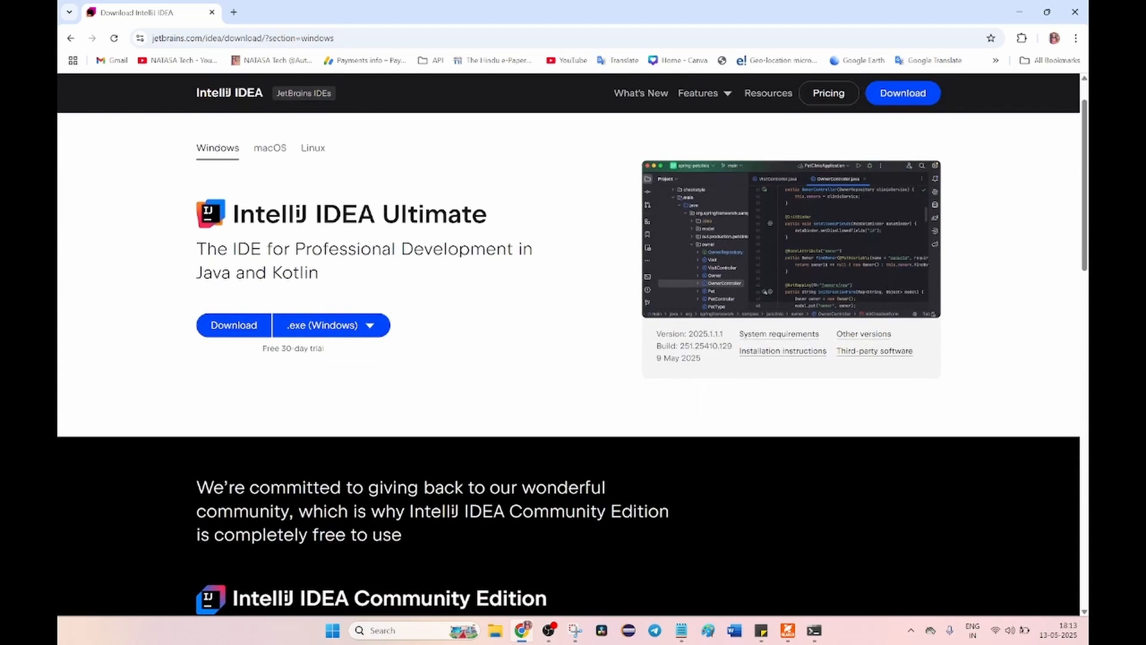
scroll(392, 343, down, 2)
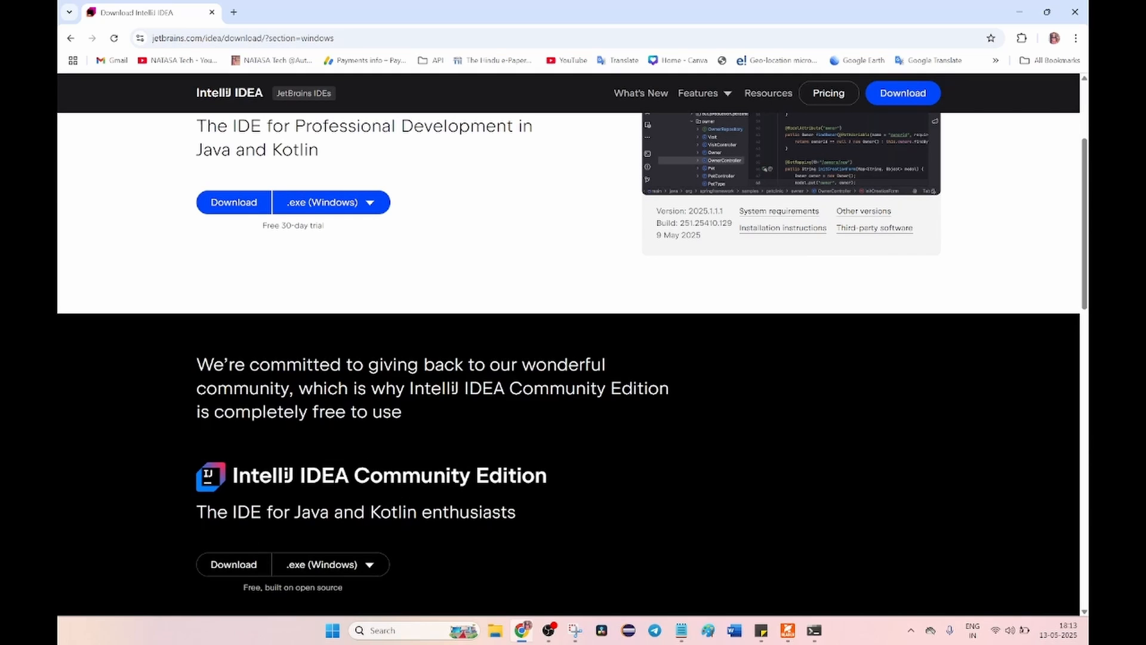
scroll(572, 362, down, 1)
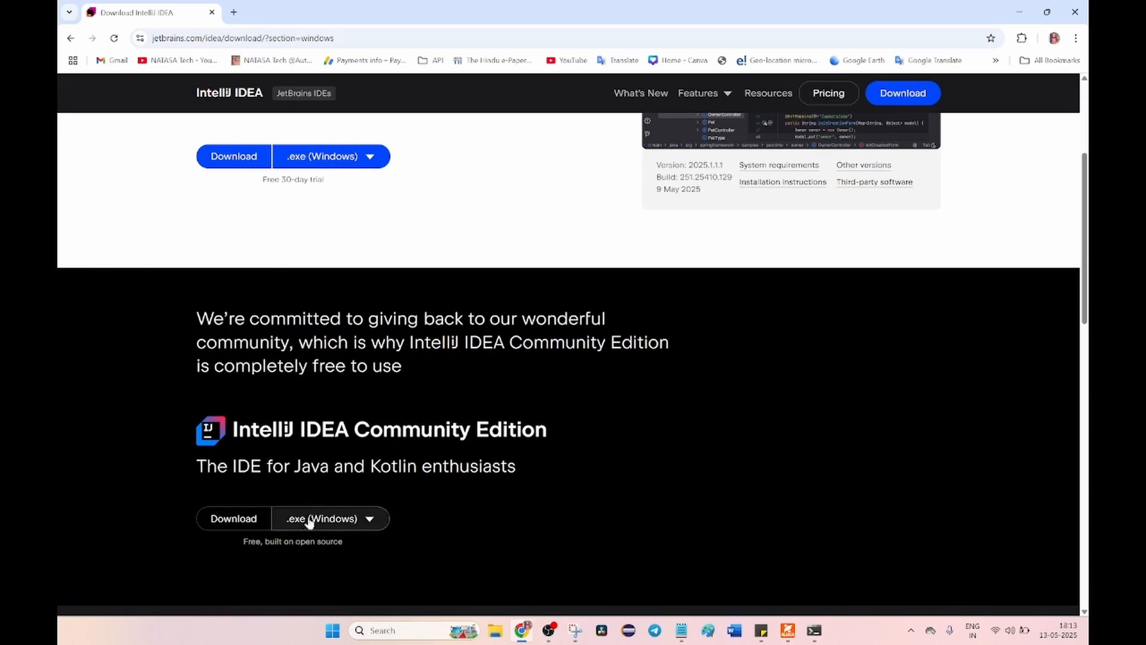
click(368, 520)
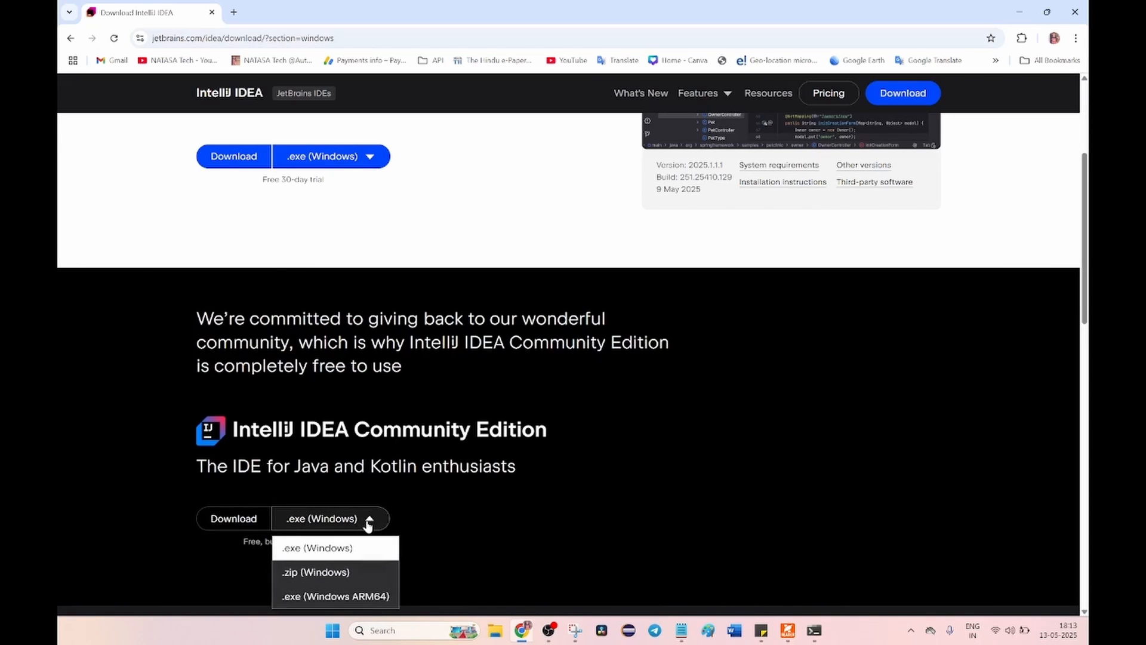
scroll(371, 519, down, 2)
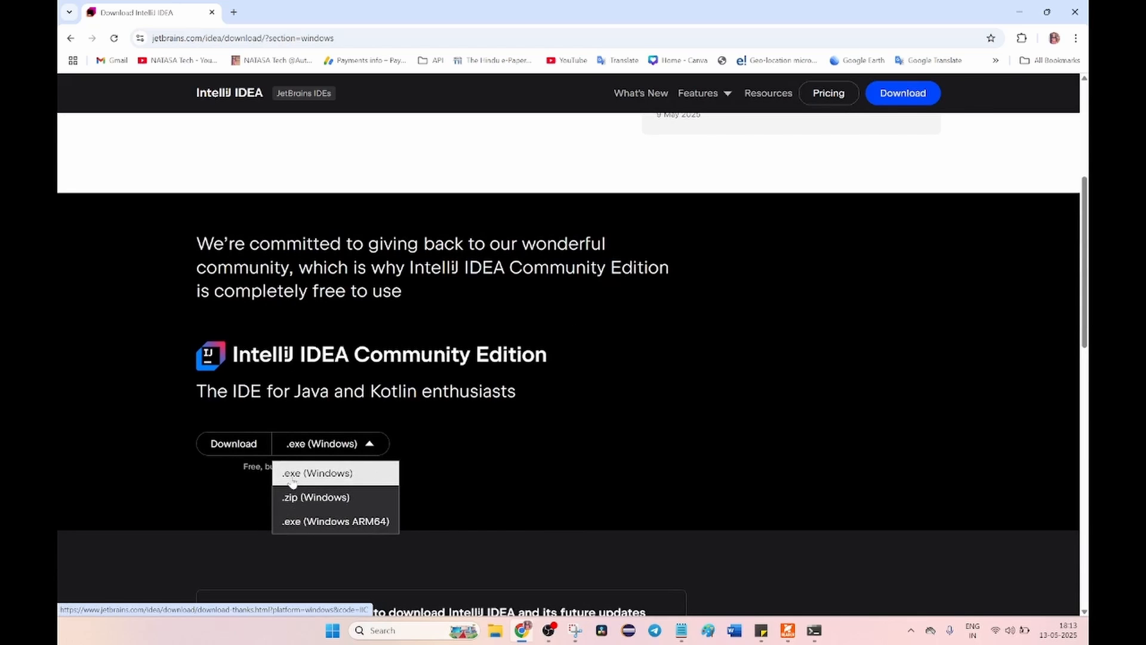
click(237, 448)
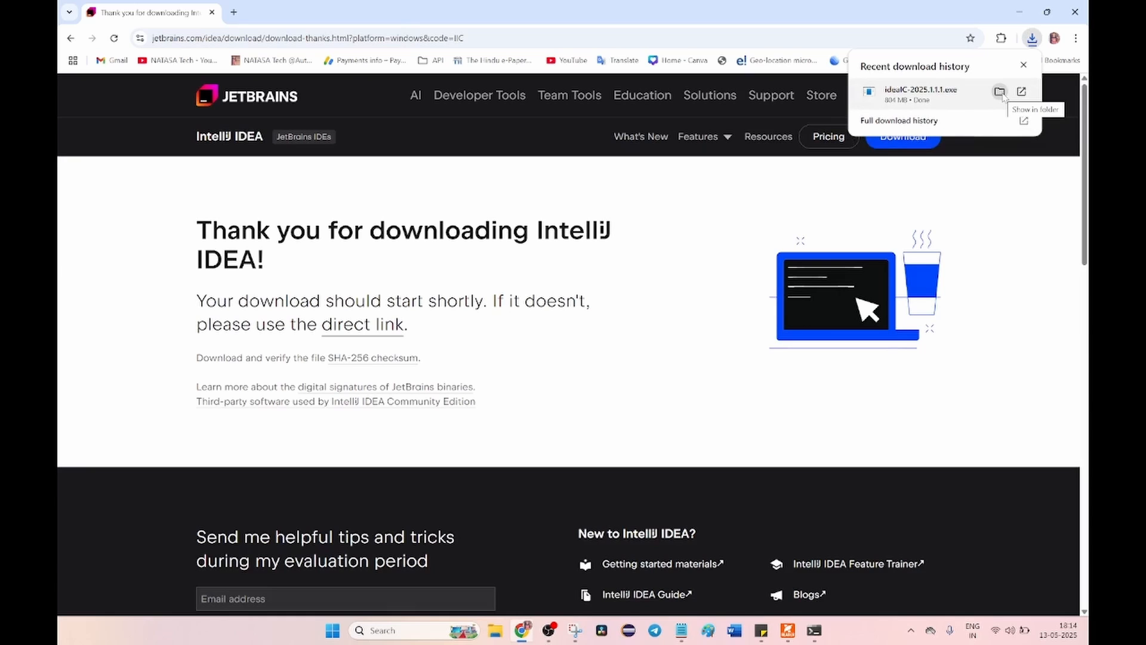
Launch the downloaded ideaIC-2025.1.1.1 installer from its folder and proceed past the welcome page
click(1000, 91)
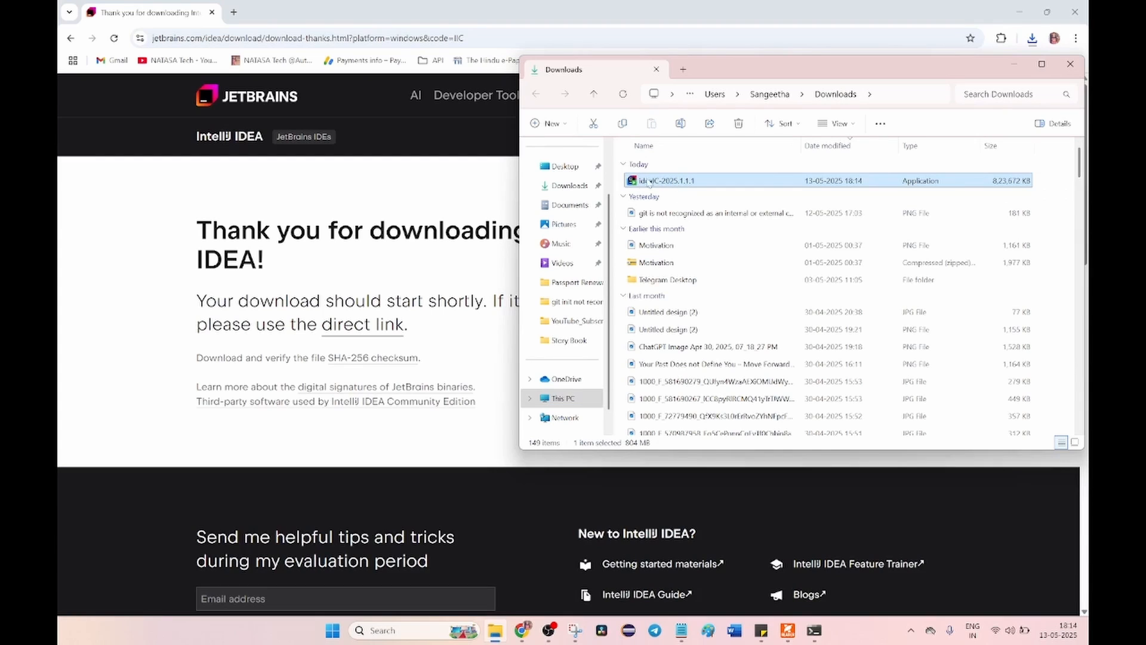
double_click(684, 181)
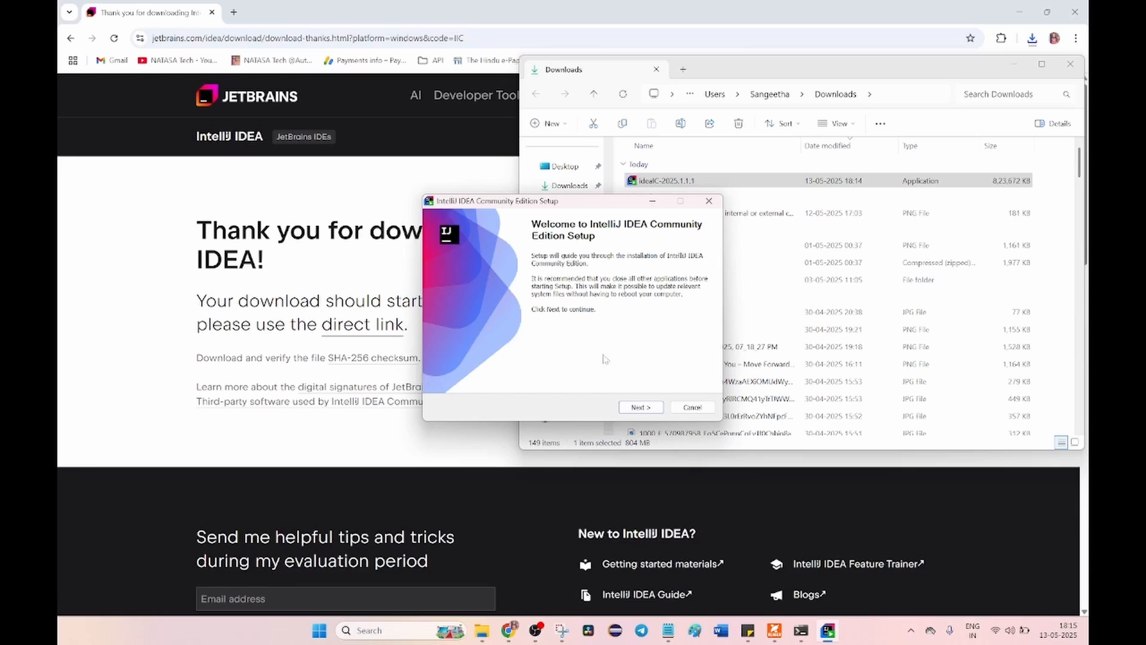
click(641, 409)
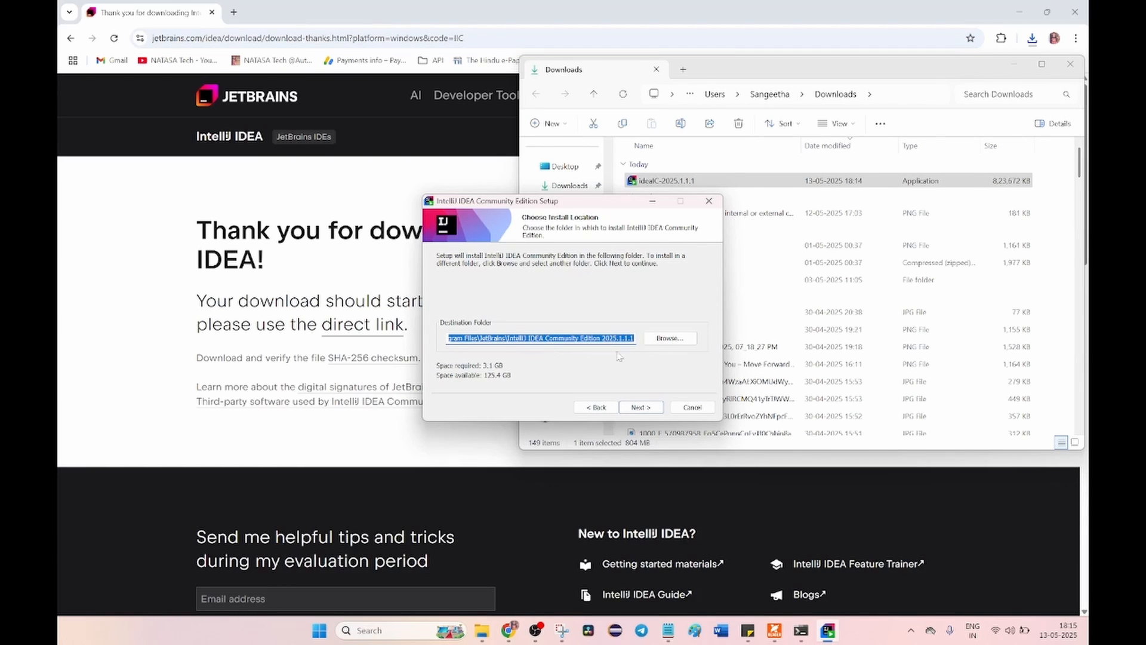
Check the full destination folder path and accept the default install location under C:\Program Files\JetBrains
click(480, 338)
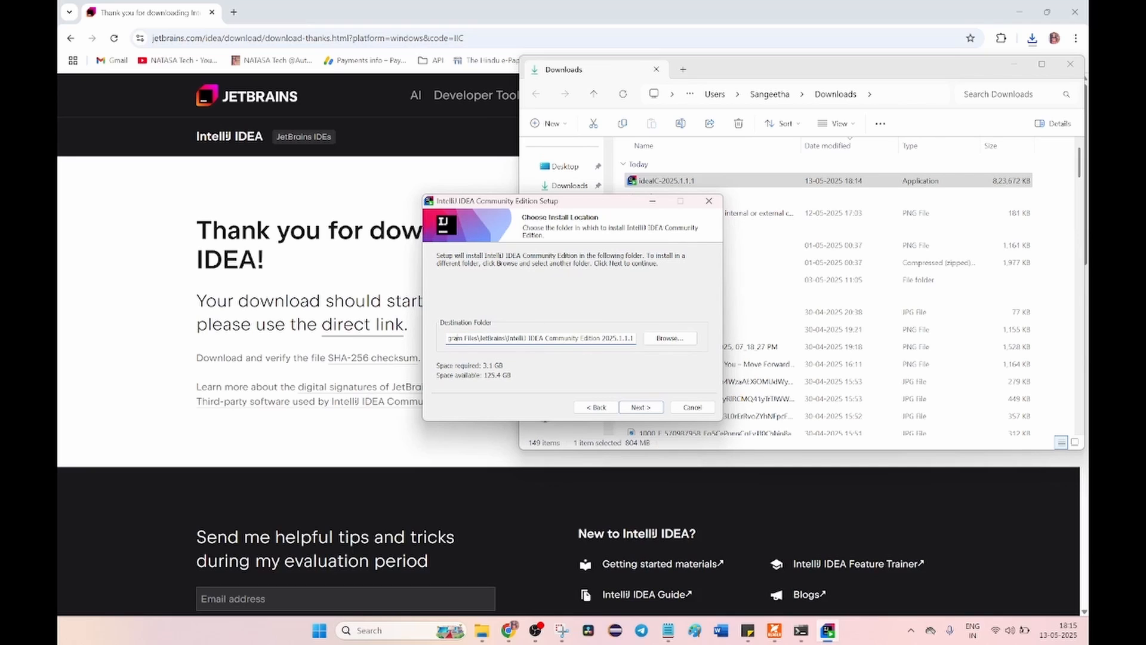
key(Left)
key(Left)
key(Left)
key(Left)
key(Left)
key(Left)
key(Left)
key(Left)
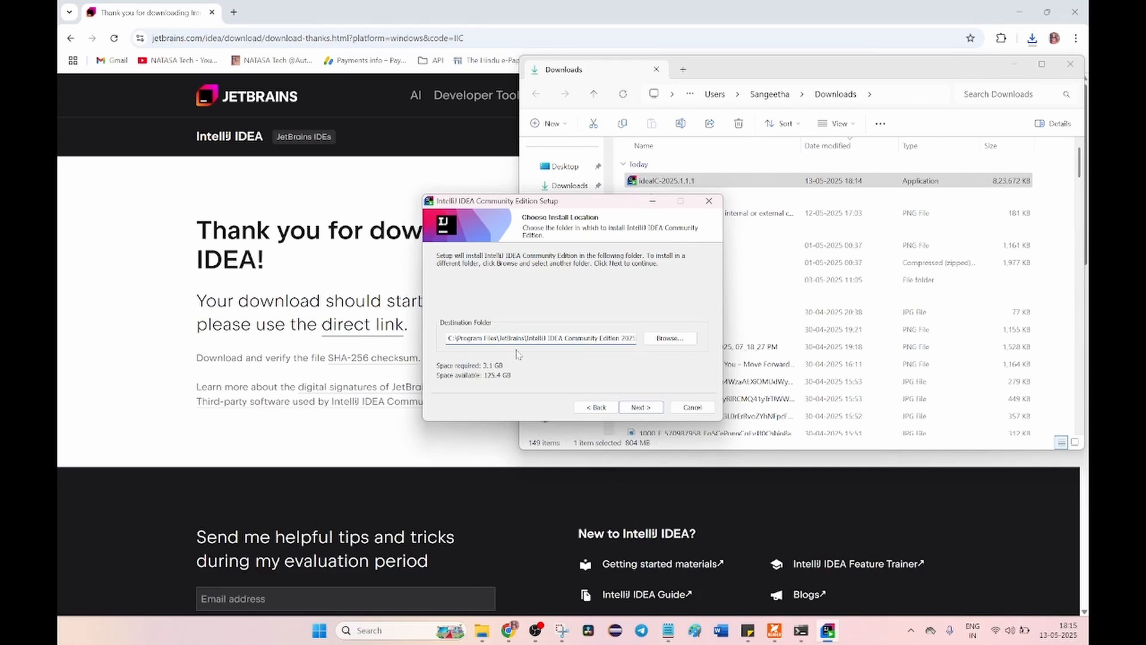
click(638, 408)
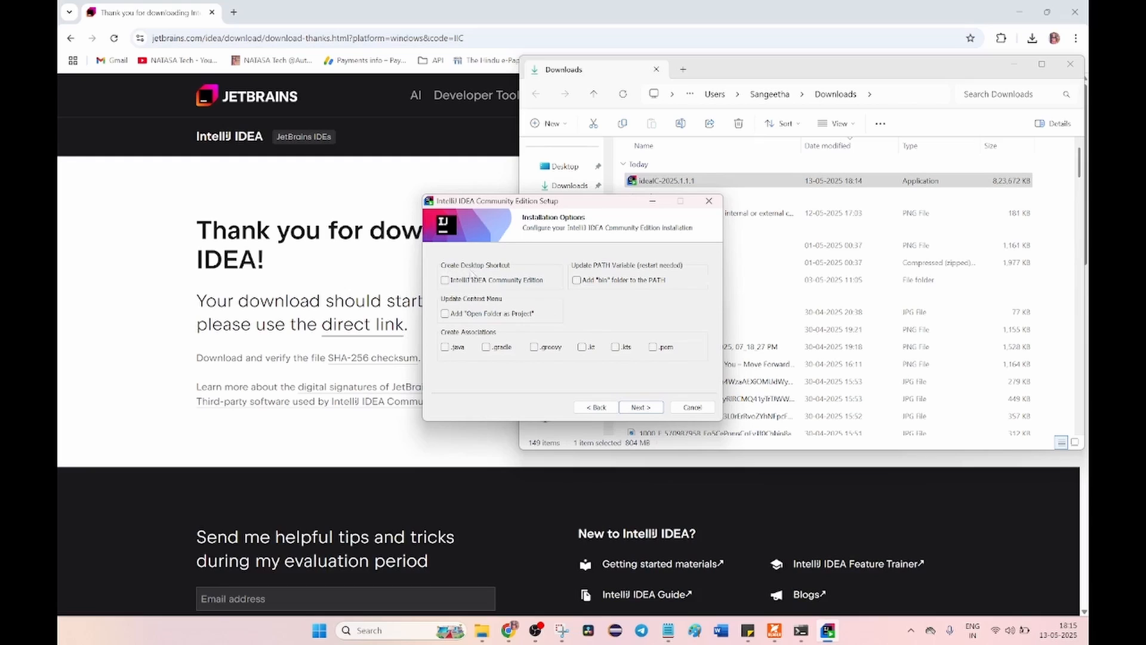
Enable the desktop shortcut, PATH entry, "Open Folder as Project" and all file associations, then install with the JetBrains Start Menu folder
click(445, 280)
click(577, 280)
click(449, 317)
click(456, 348)
click(486, 348)
click(535, 347)
click(582, 348)
click(616, 348)
click(654, 348)
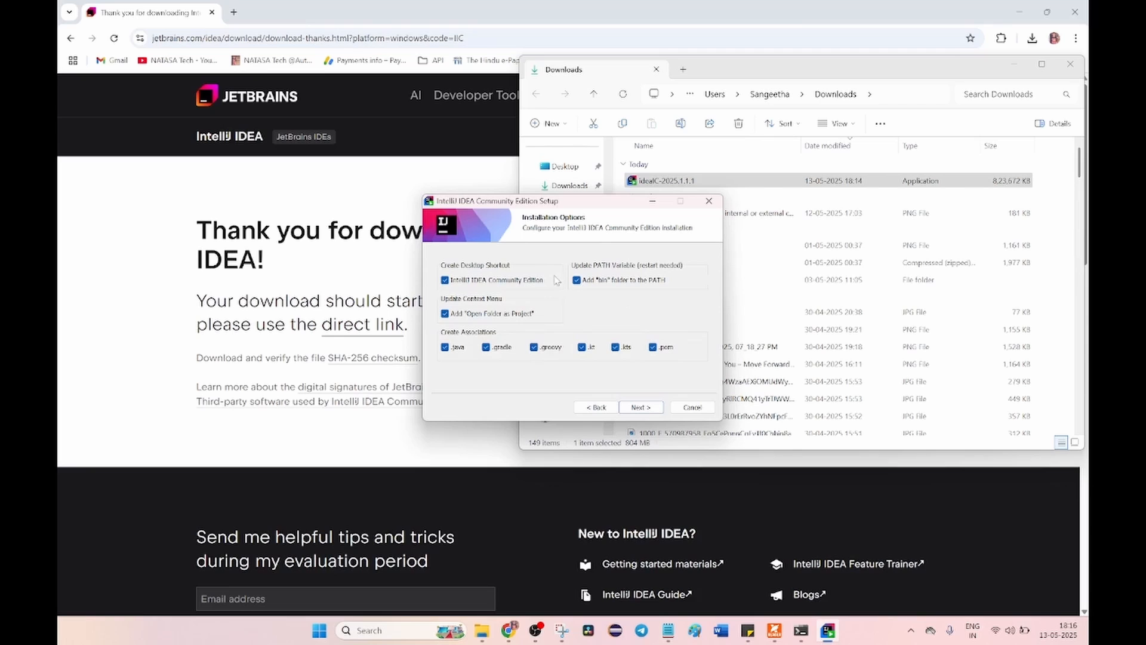
click(640, 407)
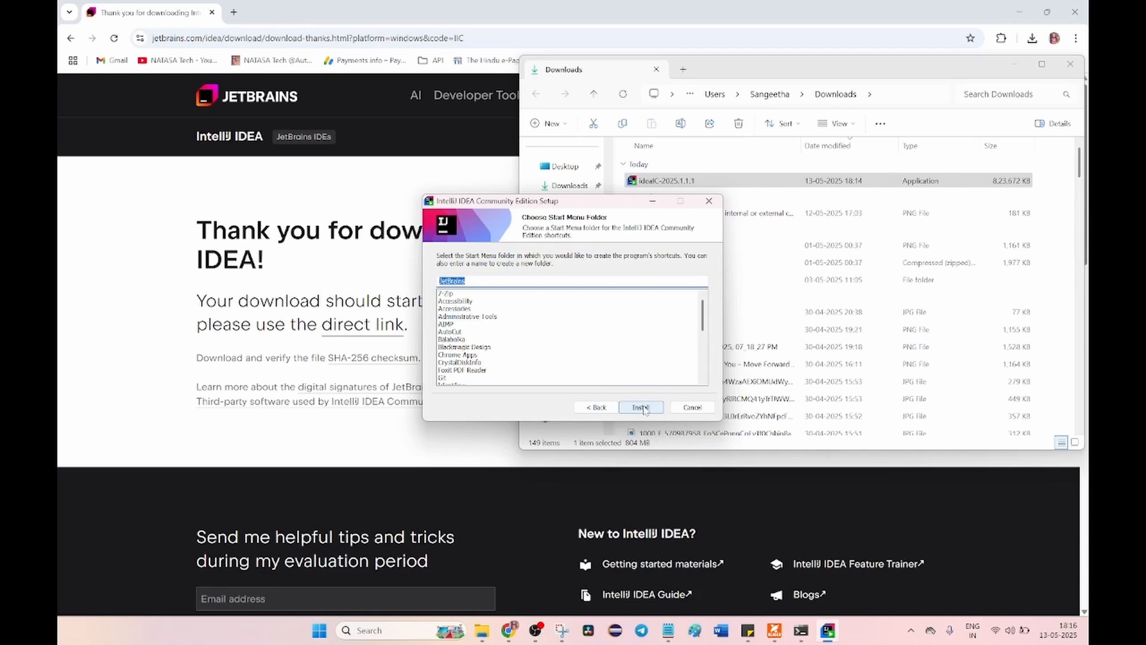
click(640, 407)
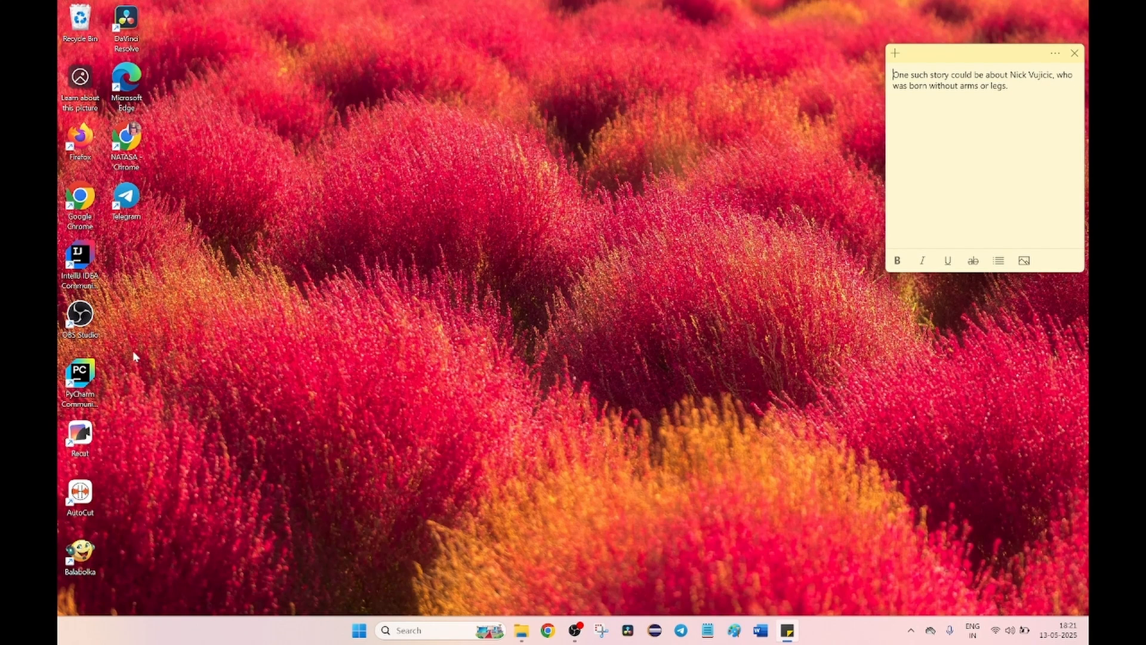
Start IntelliJ IDEA from the desktop, accept the User Agreement and maximize the welcome window
click(72, 267)
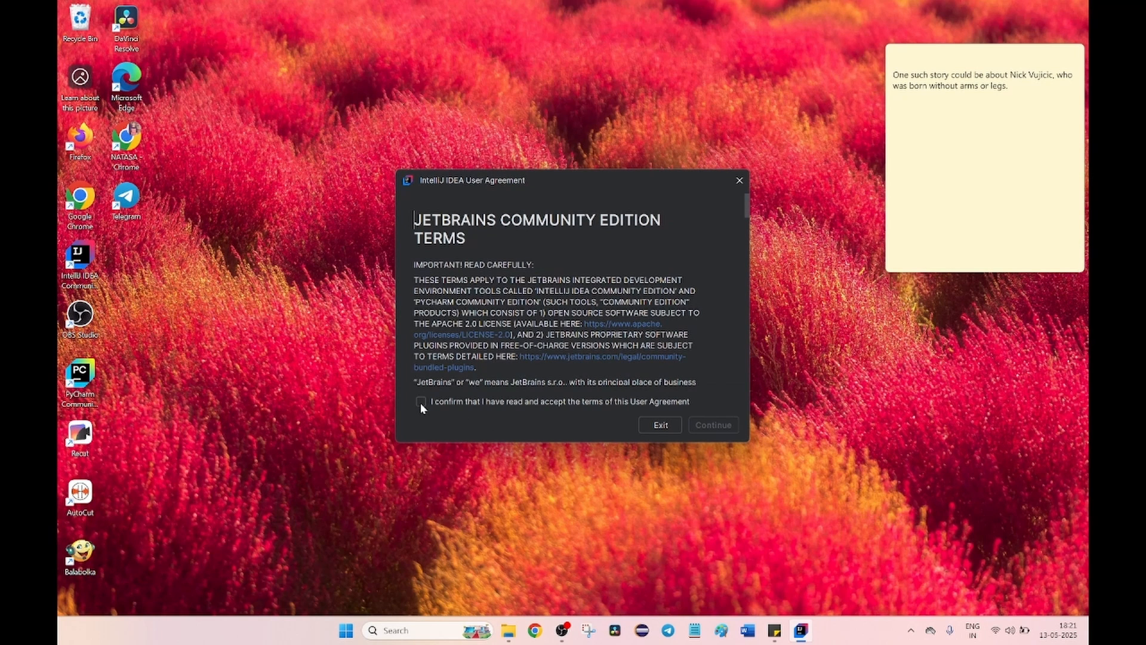
click(420, 402)
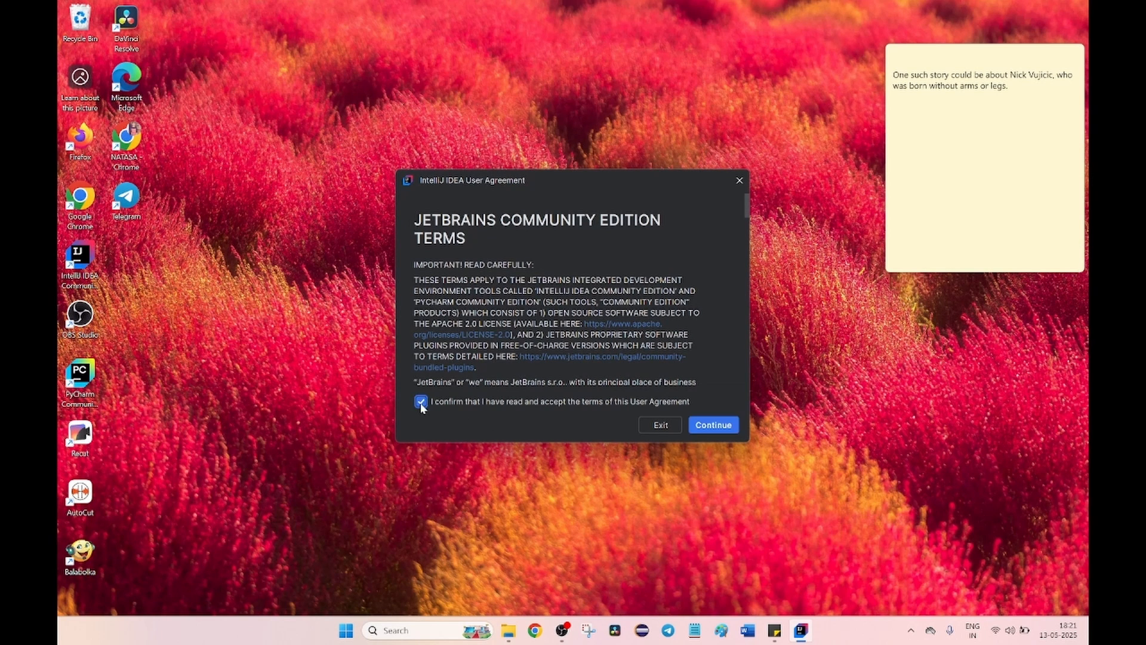
click(719, 426)
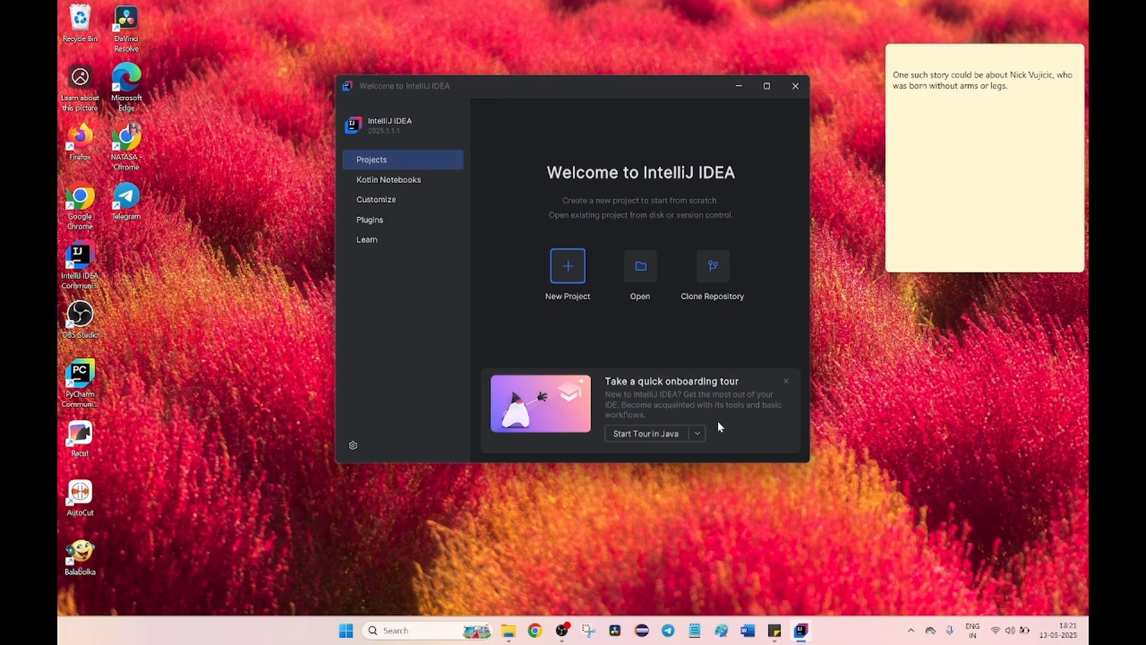
click(767, 86)
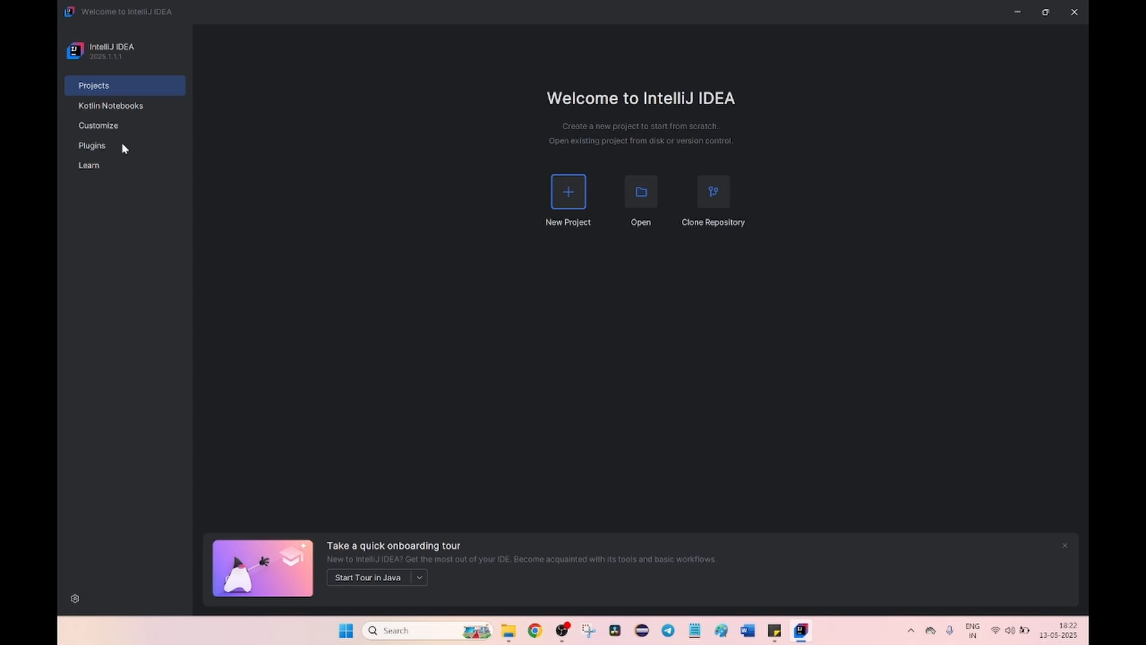
Change the IDE's appearance theme to Light in the customization settings
click(106, 106)
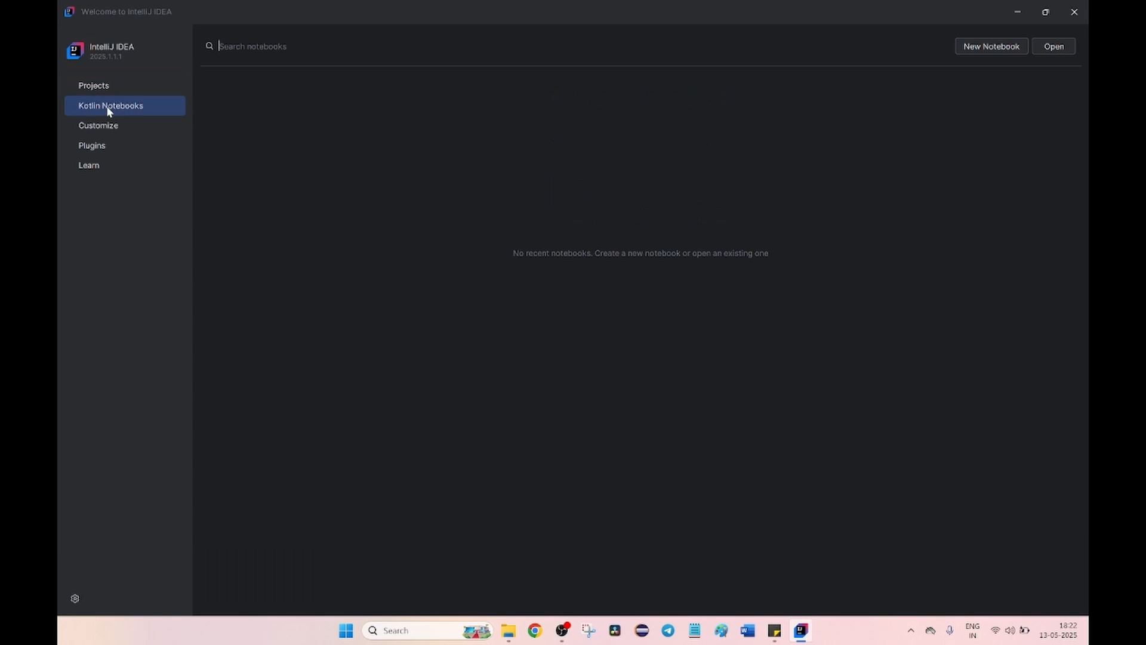
click(107, 128)
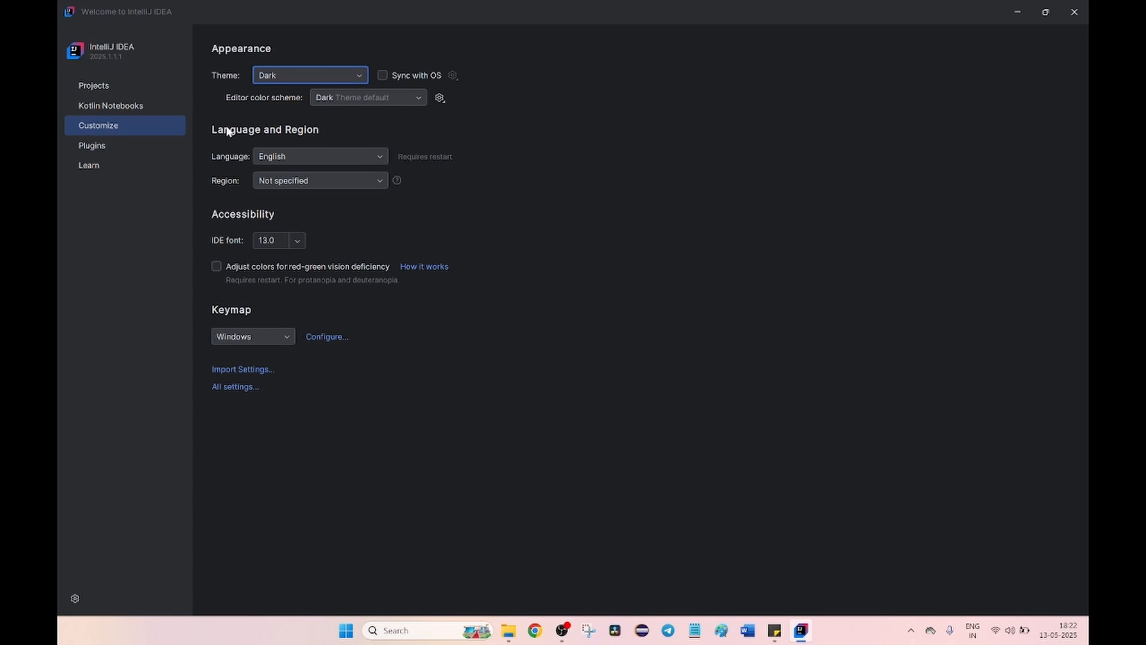
click(277, 77)
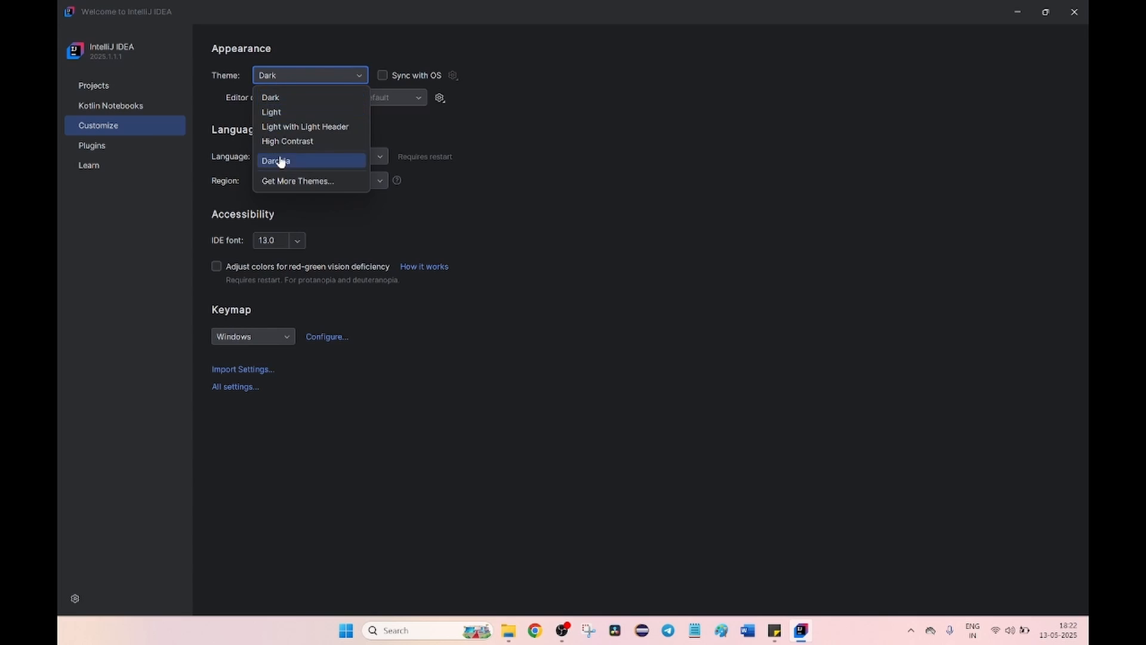
click(272, 113)
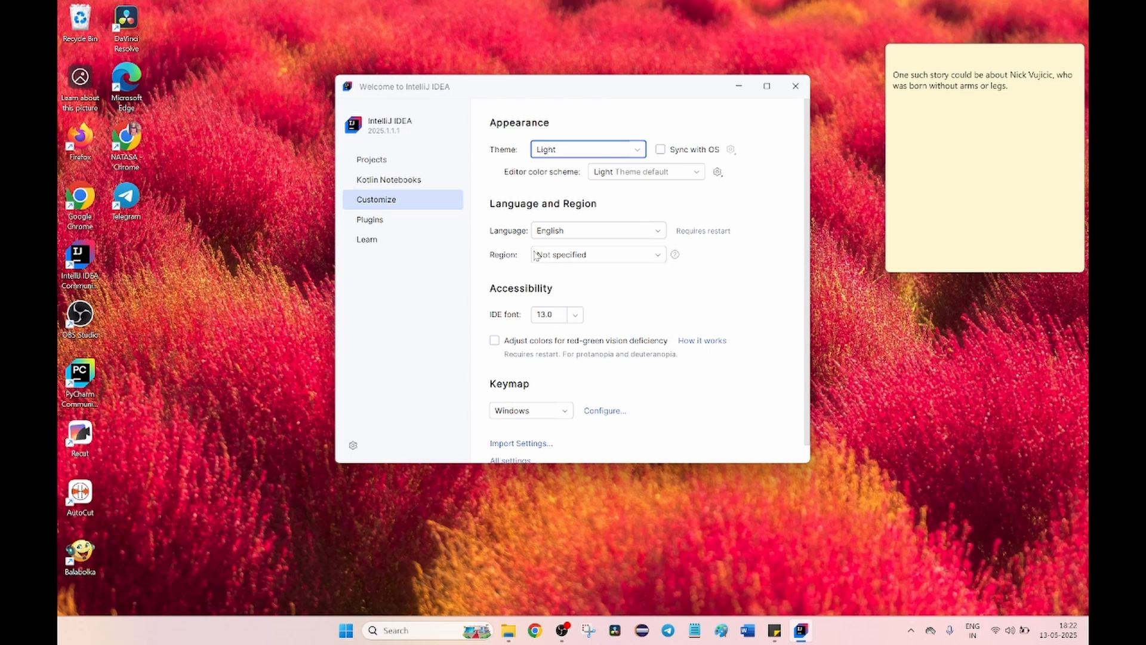
scroll(548, 311, down, 1)
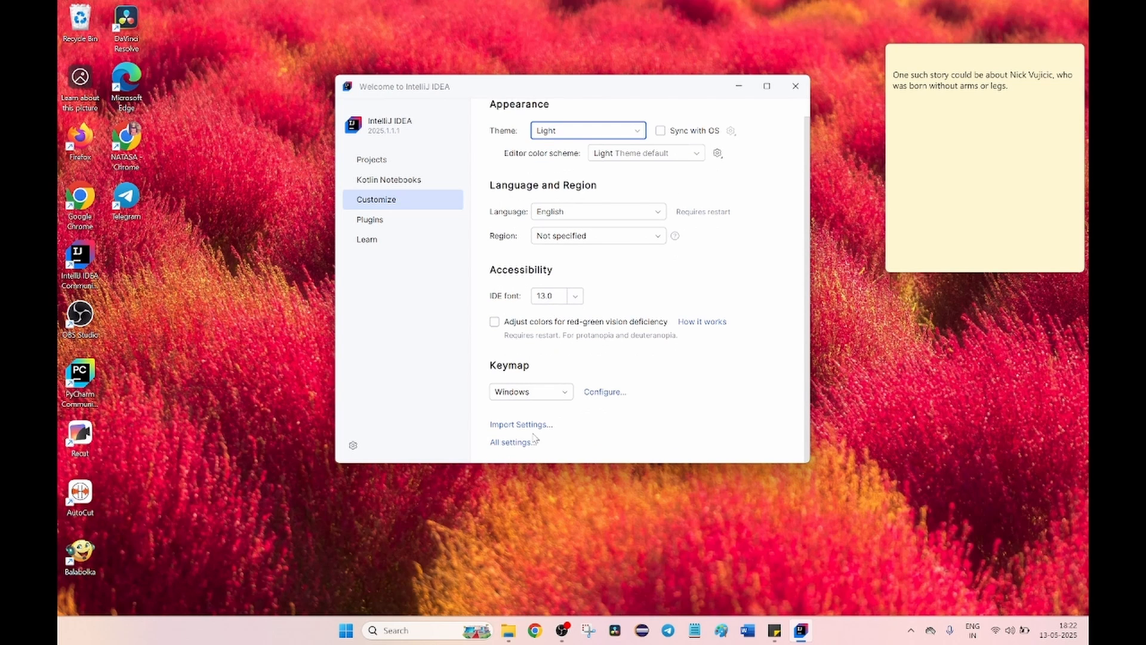
click(371, 220)
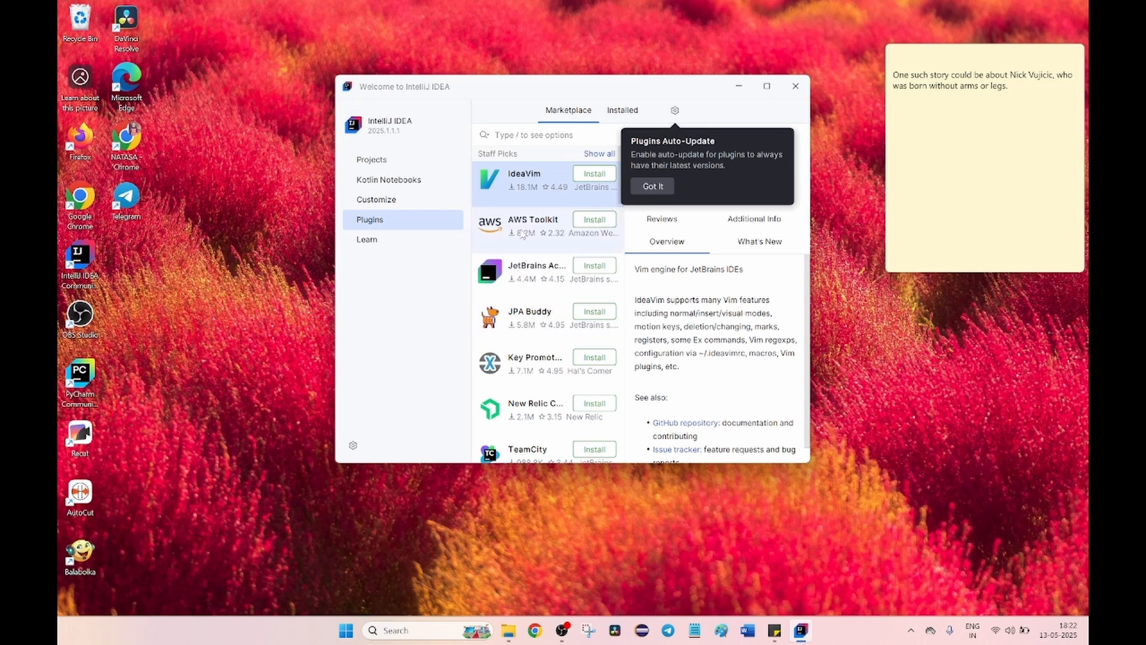
scroll(498, 200, down, 3)
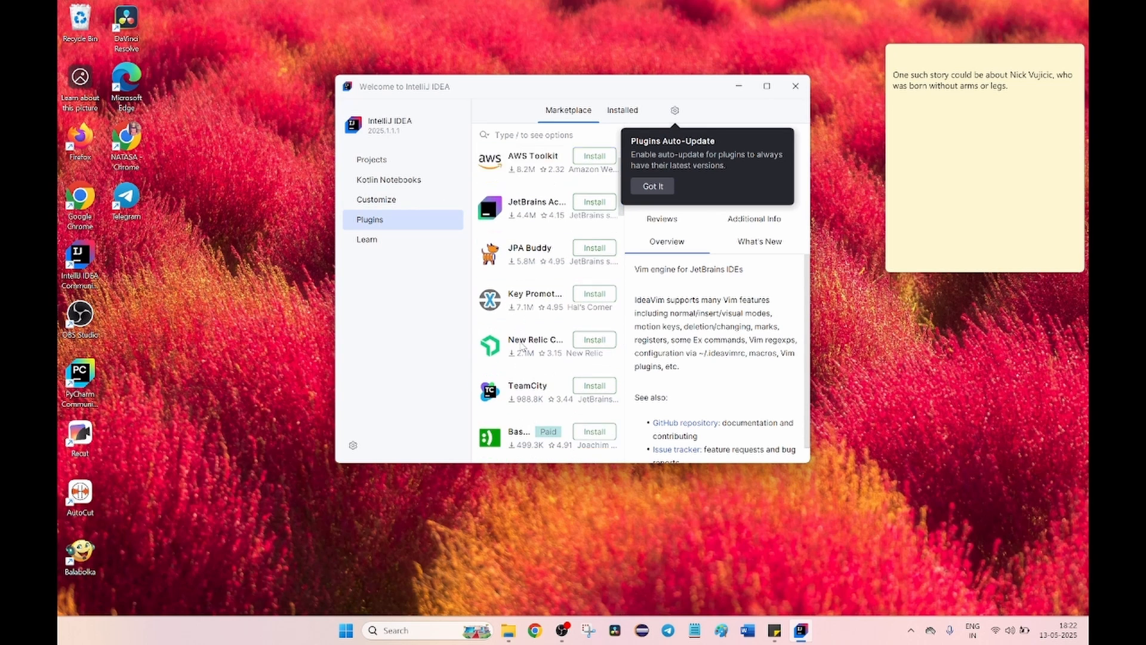
Start a new Java project and name it SampleProject
click(376, 161)
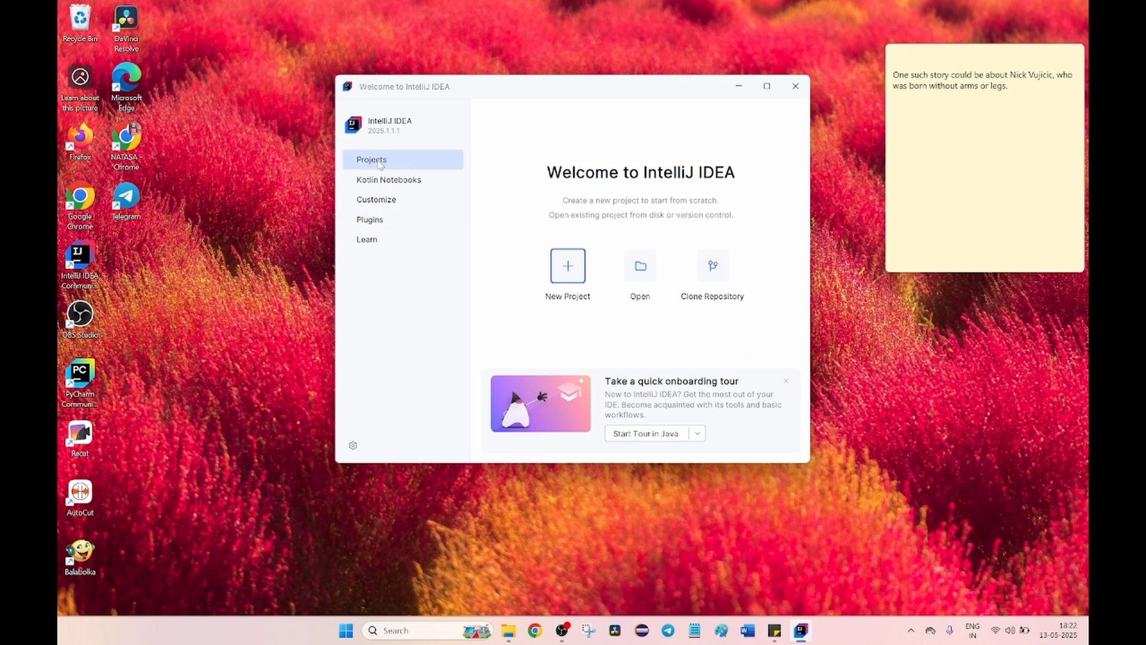
click(569, 276)
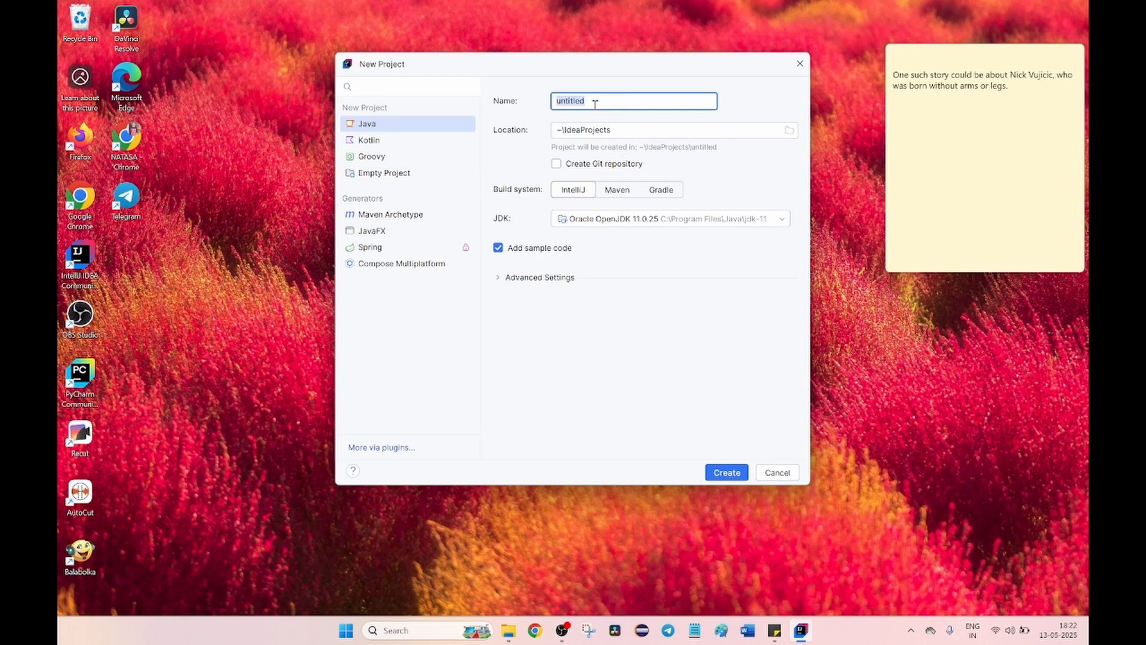
text(Samp)
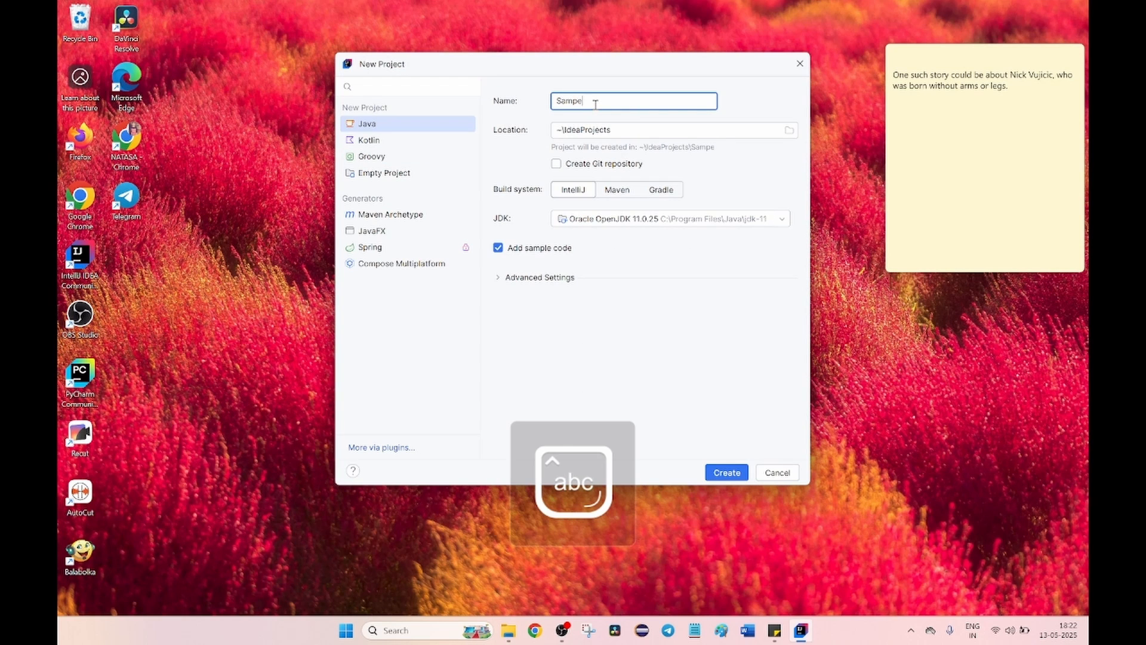
text(leProject)
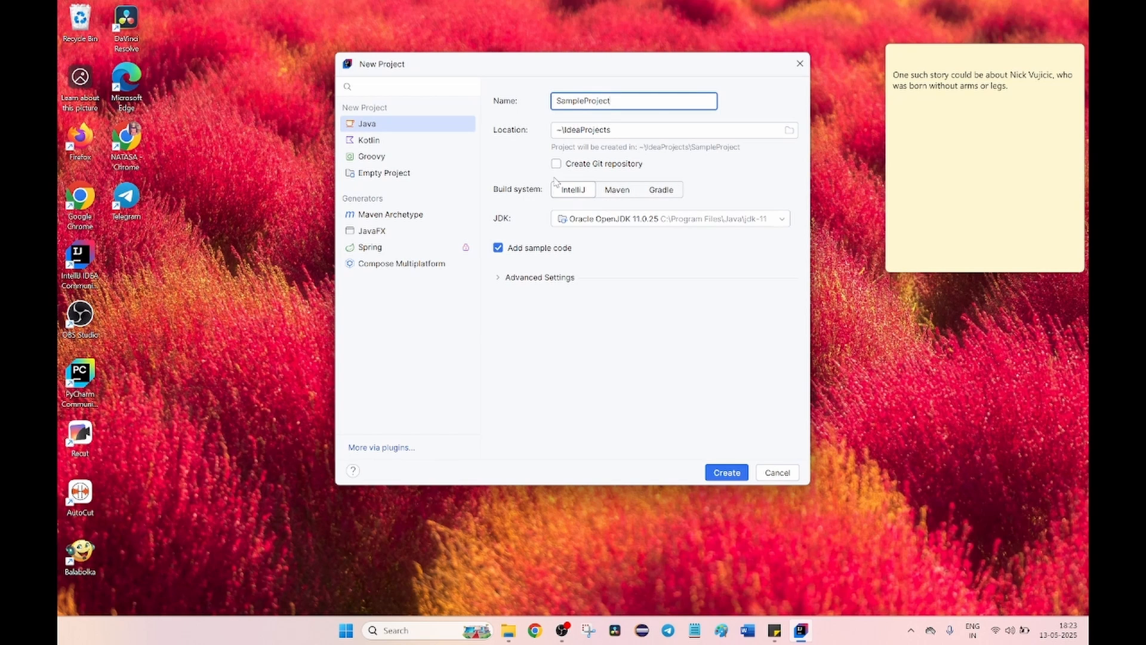
Expand the project's advanced settings, select the detected Oracle OpenJDK 11.0.25 as its JDK, and create the project
click(501, 278)
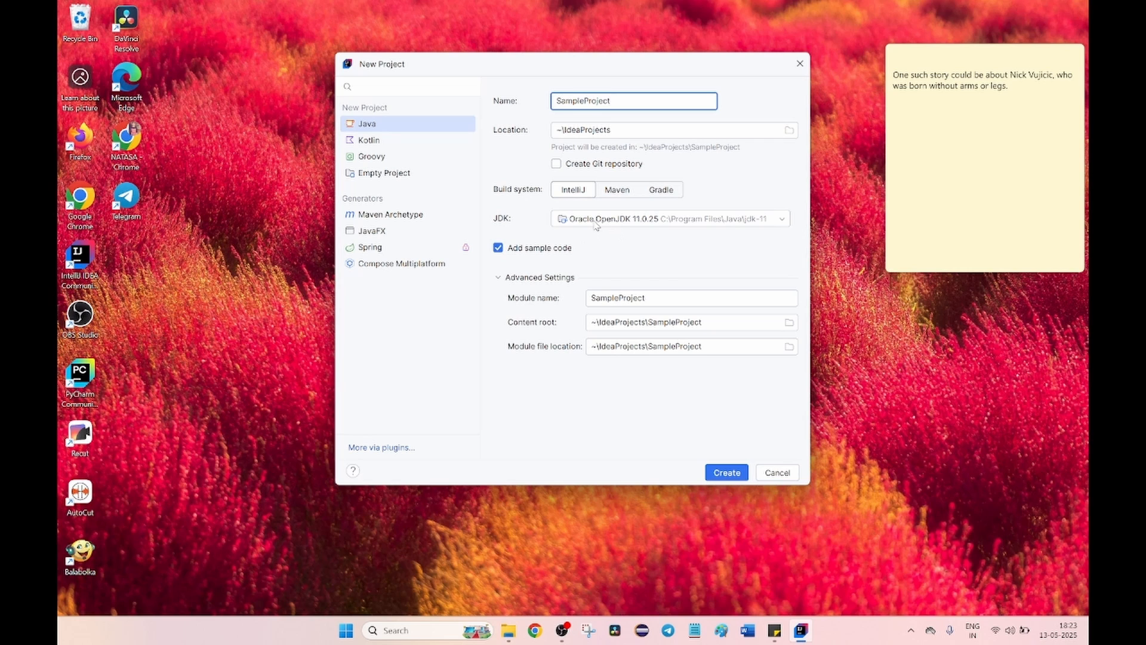
click(639, 225)
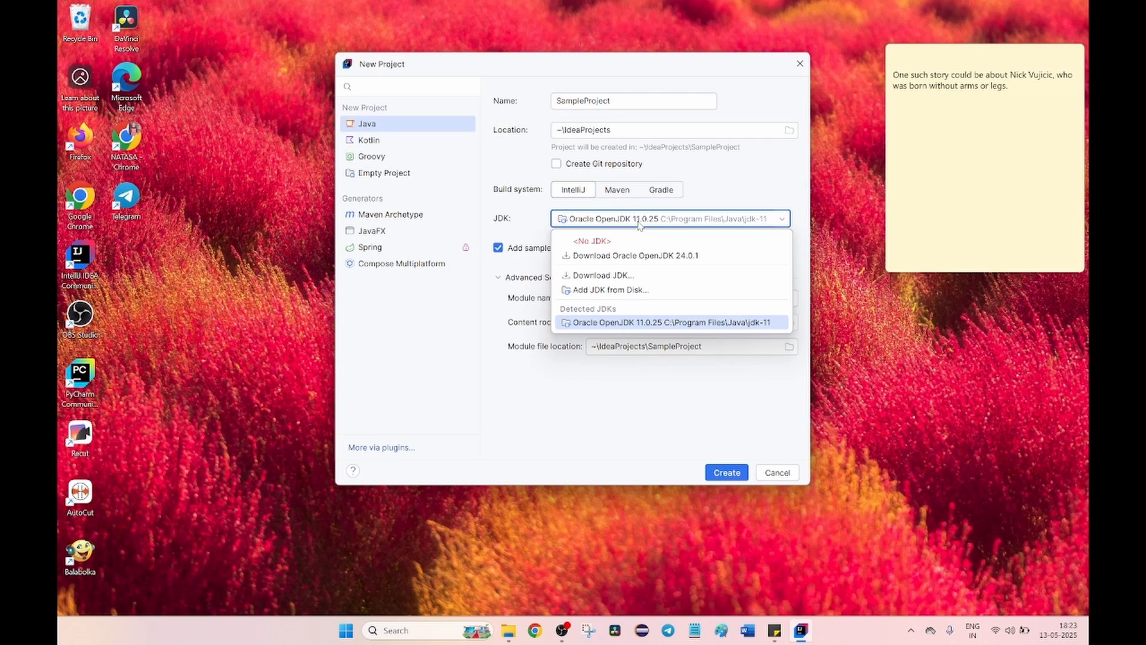
click(631, 322)
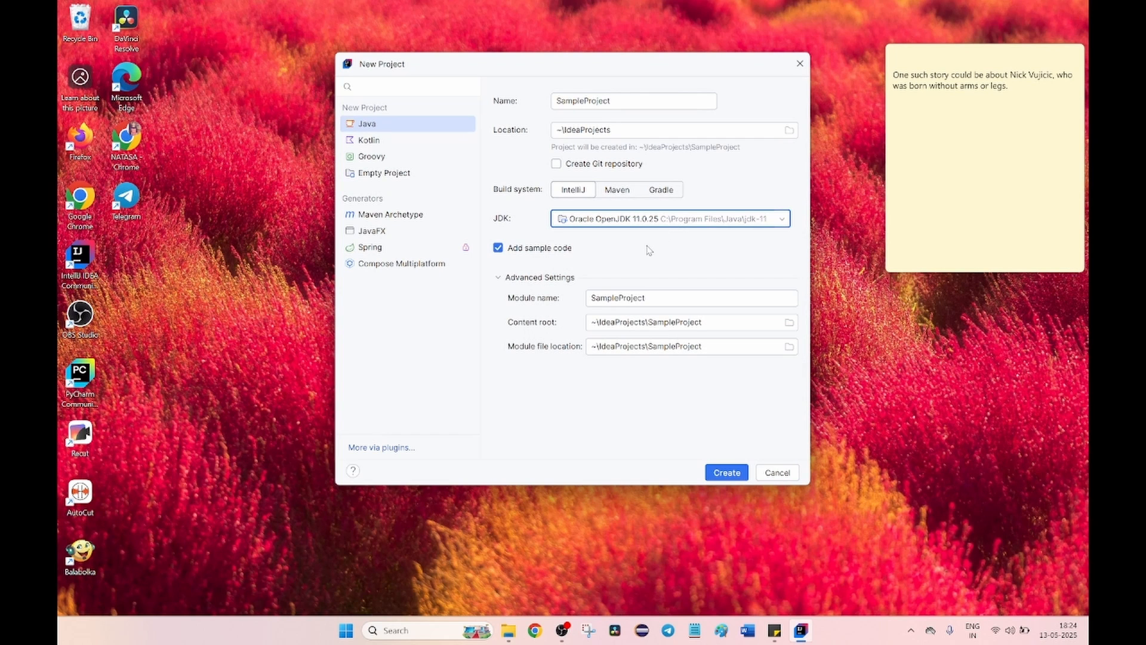
click(727, 472)
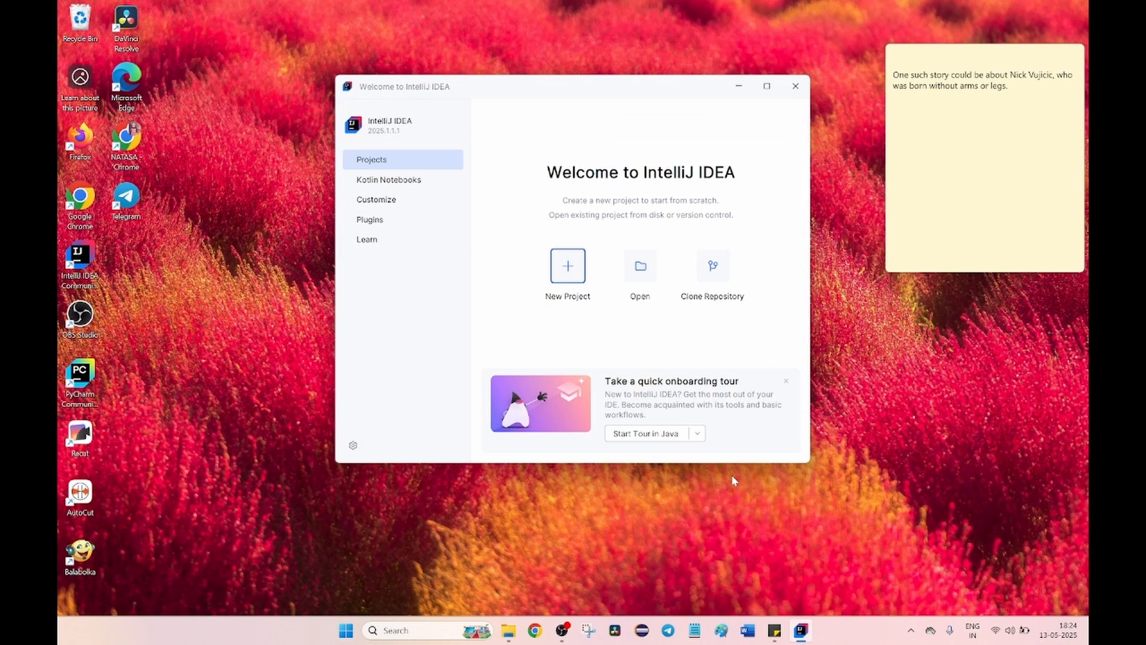